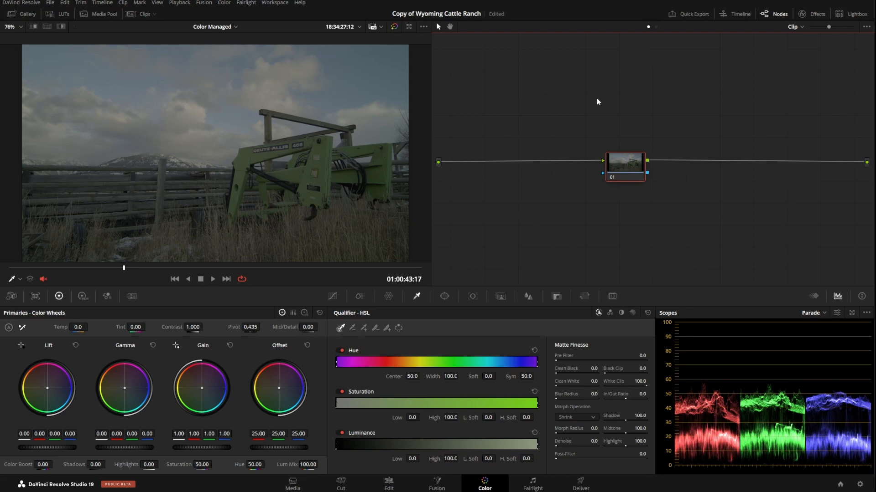
- Build a four-node chain by adding three serial nodes after node 01
drag(623, 169, 632, 171)
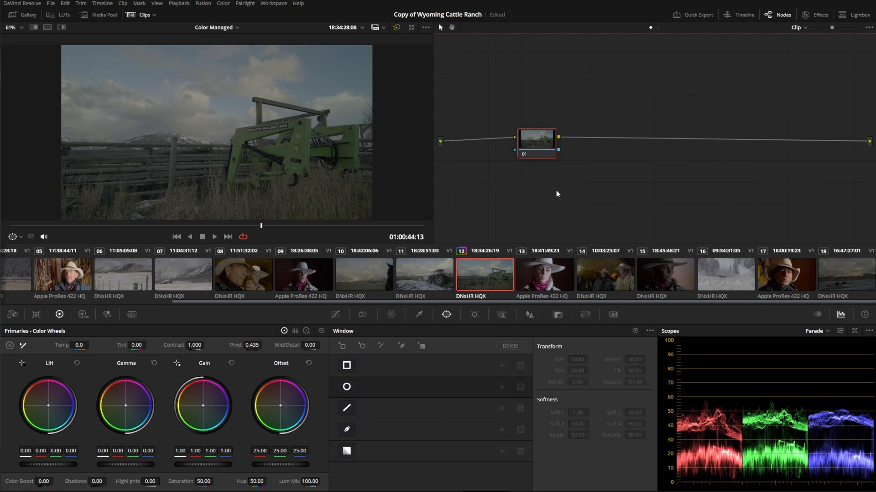
right_click(584, 149)
mouse_move(607, 163)
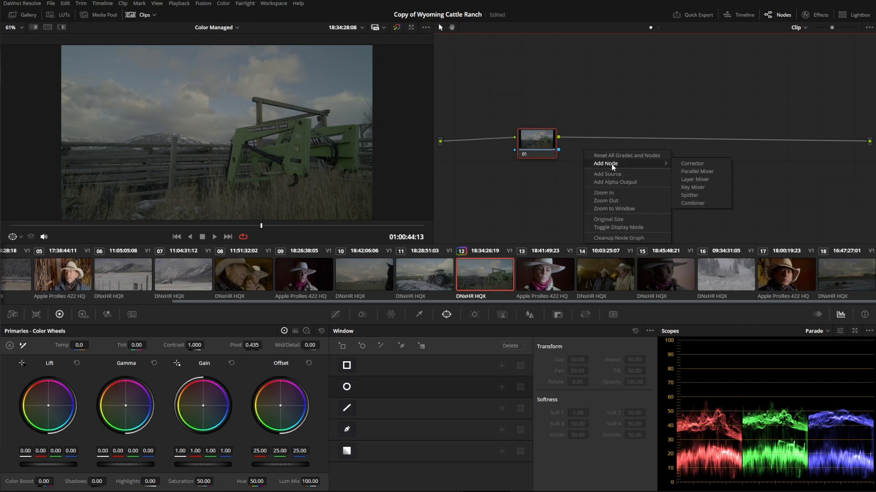
click(542, 162)
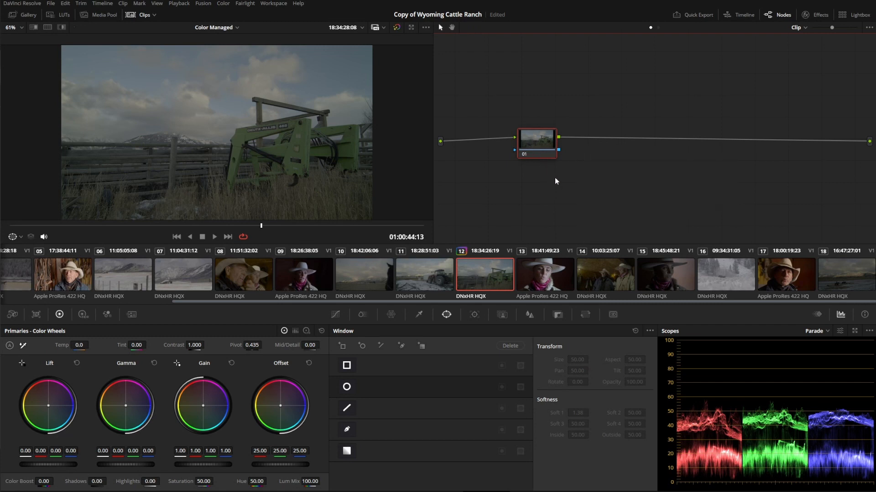
key(alt+s)
key(alt+s)
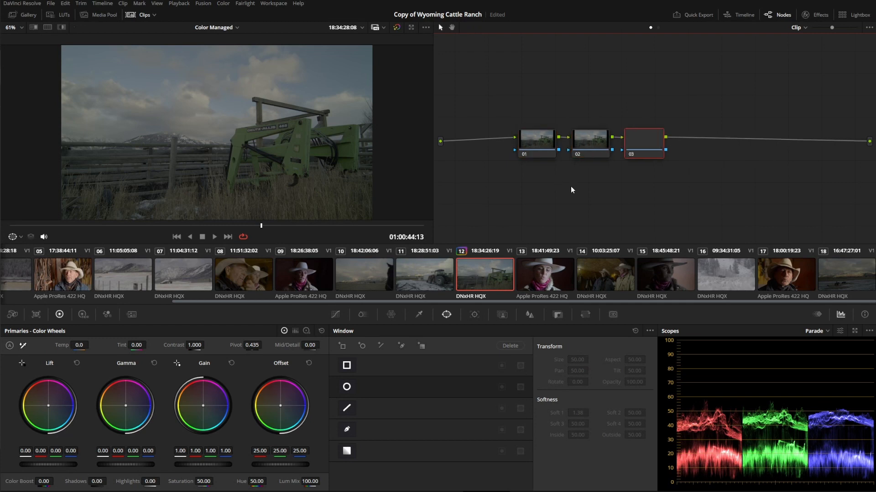
key(alt+s)
- On node 01, set contrast to 1.382, overall gain to 1.39 and saturation to 78
click(537, 142)
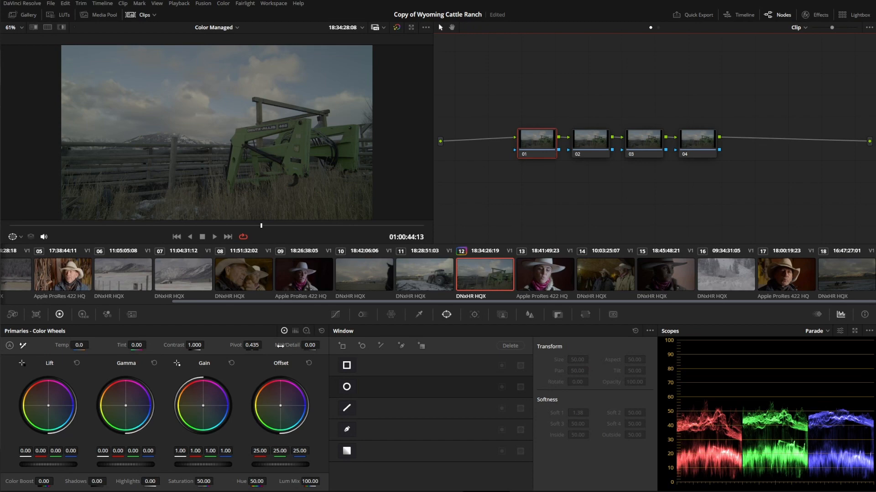
drag(187, 345, 160, 422)
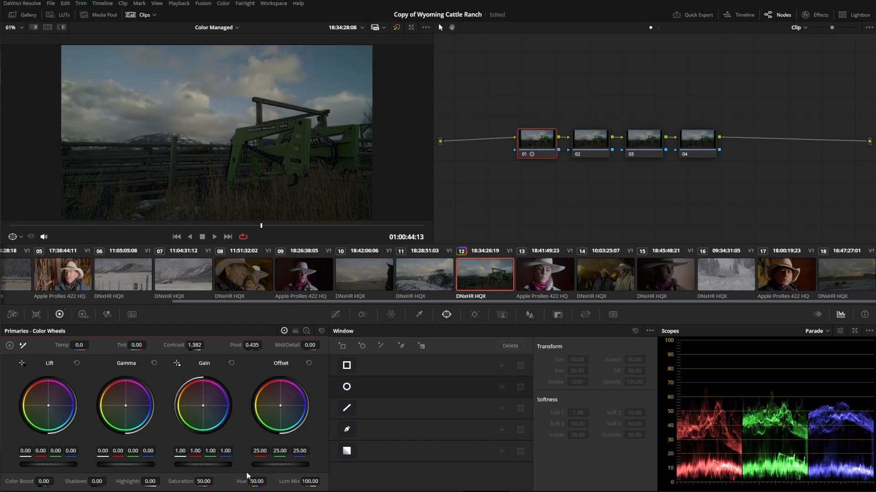
drag(212, 465, 264, 464)
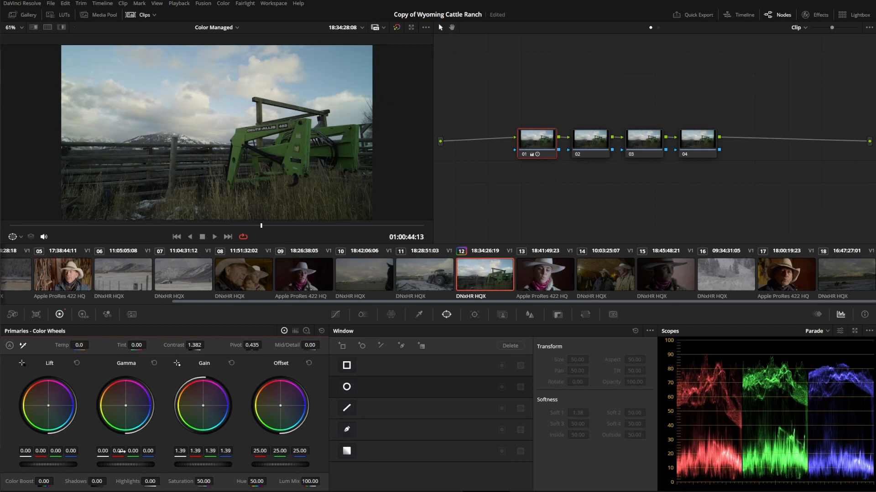
drag(204, 481, 209, 477)
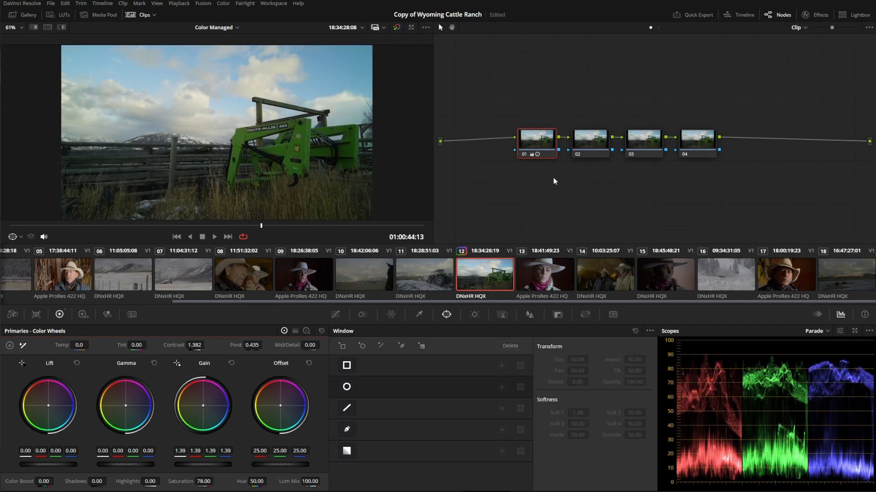
click(535, 142)
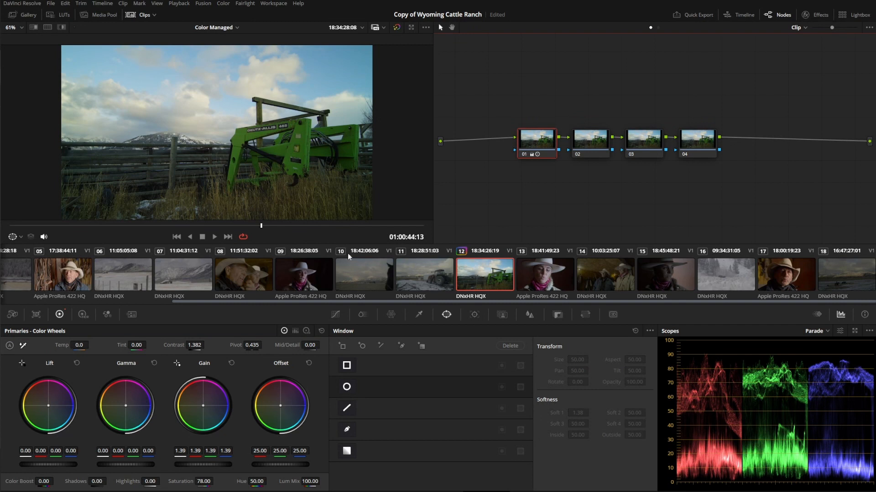
- Try limiting node 01's grade to a circular window placed over the green loader
click(347, 388)
drag(220, 135, 265, 149)
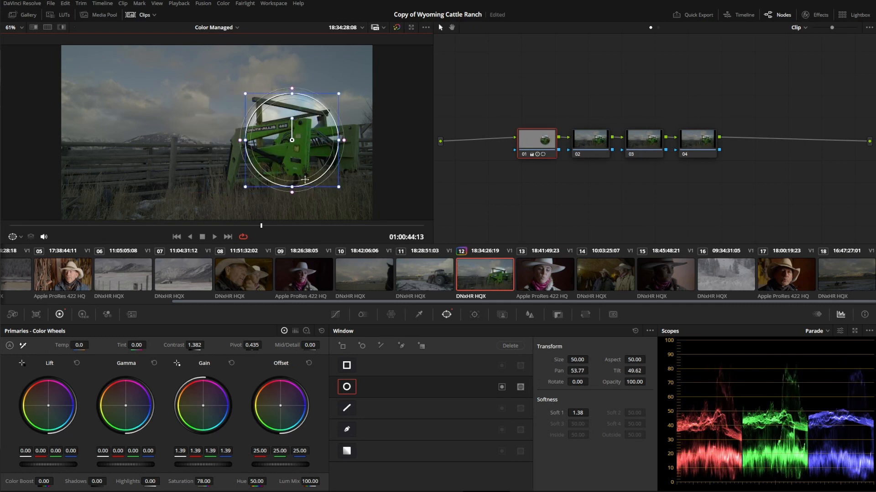
drag(302, 127, 298, 129)
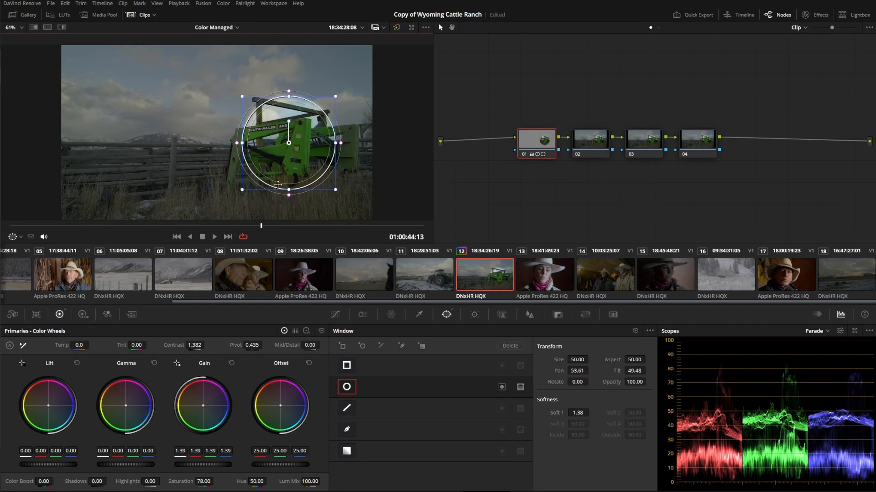
click(345, 391)
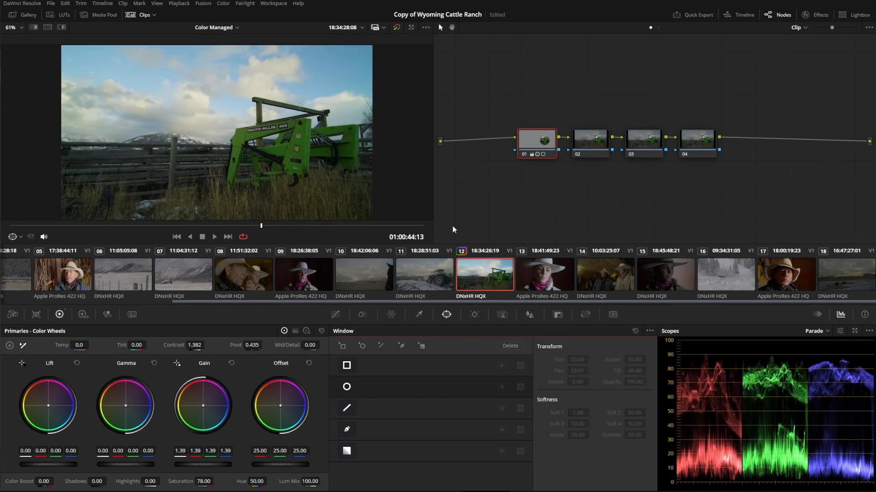
- On node 02, fit a soft elliptical window around the loader (aspect 67.34, softness 5.37) and raise overall gamma to 0.06
click(595, 147)
click(346, 388)
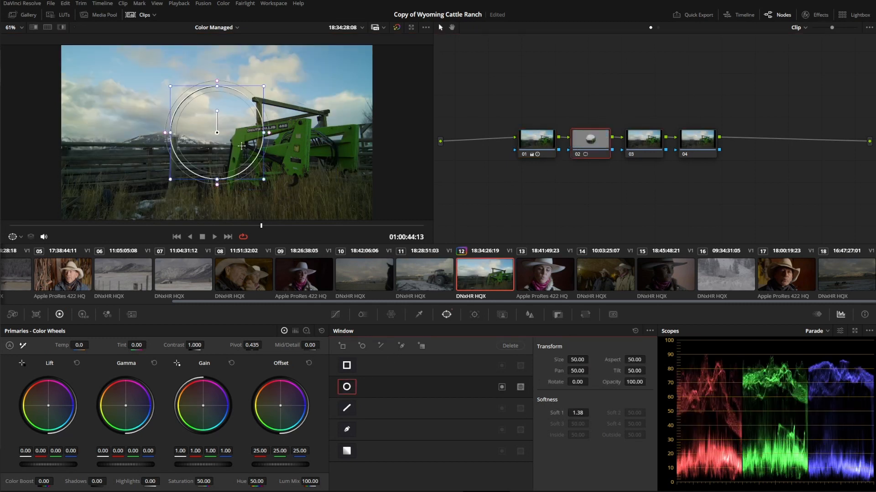
drag(182, 139, 198, 148)
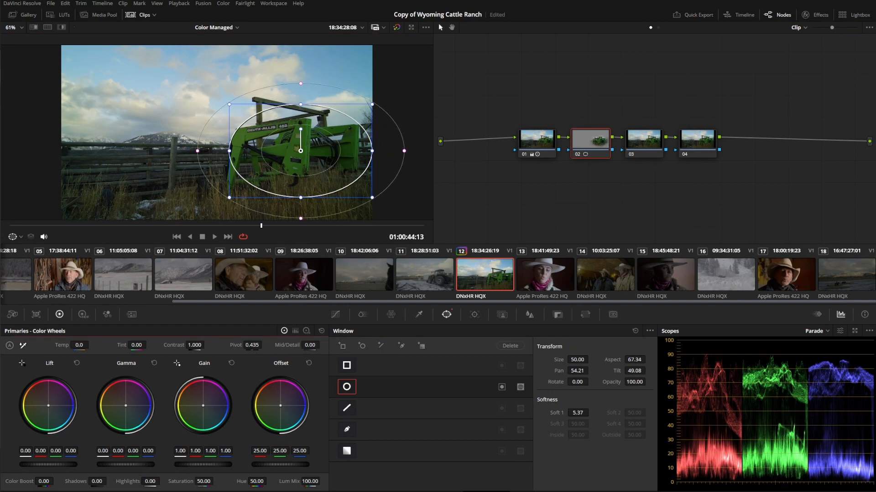
drag(142, 466, 169, 459)
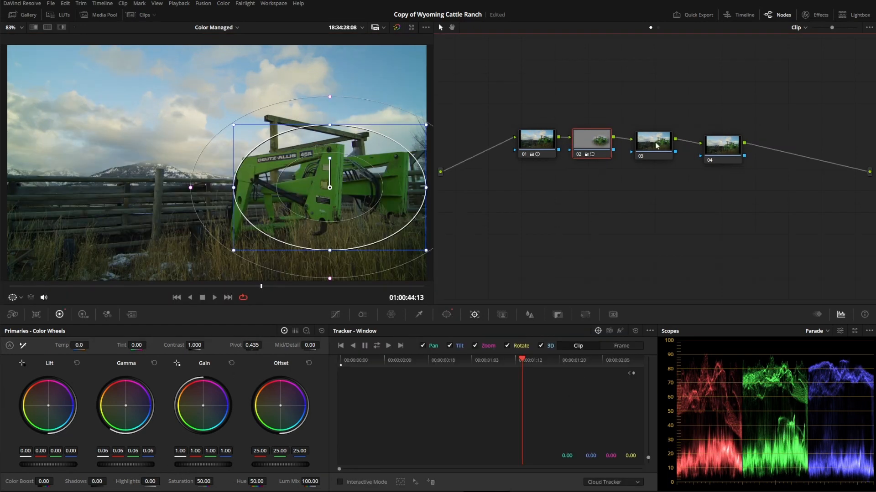
- Set node 03's saturation to 0 and push node 04's offset toward magenta, about 54.07, 13.23, 54.40
click(654, 143)
drag(203, 481, 158, 481)
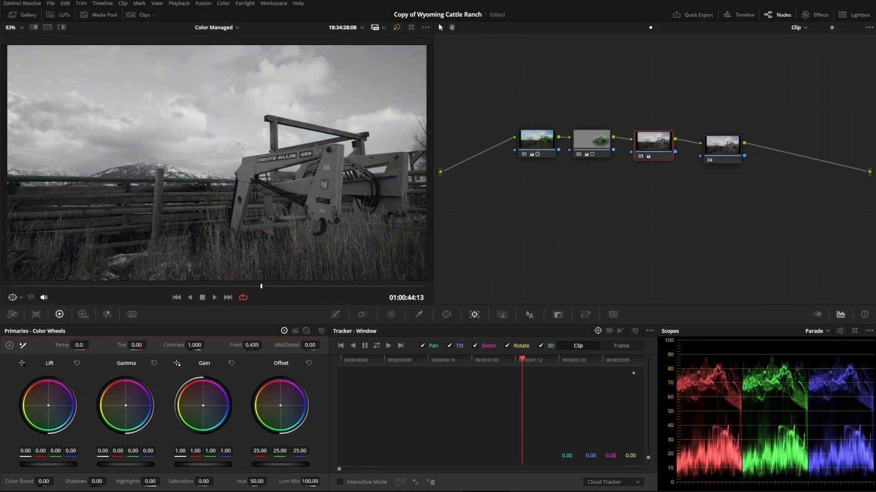
click(728, 152)
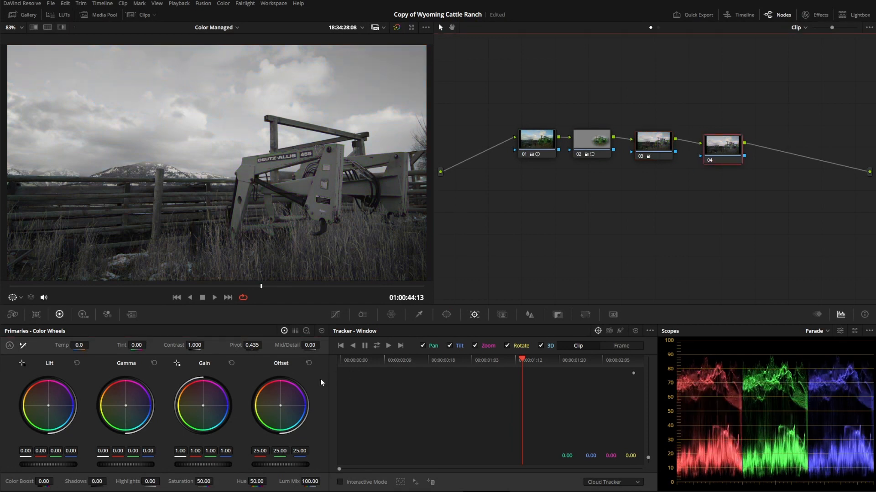
drag(290, 407, 302, 394)
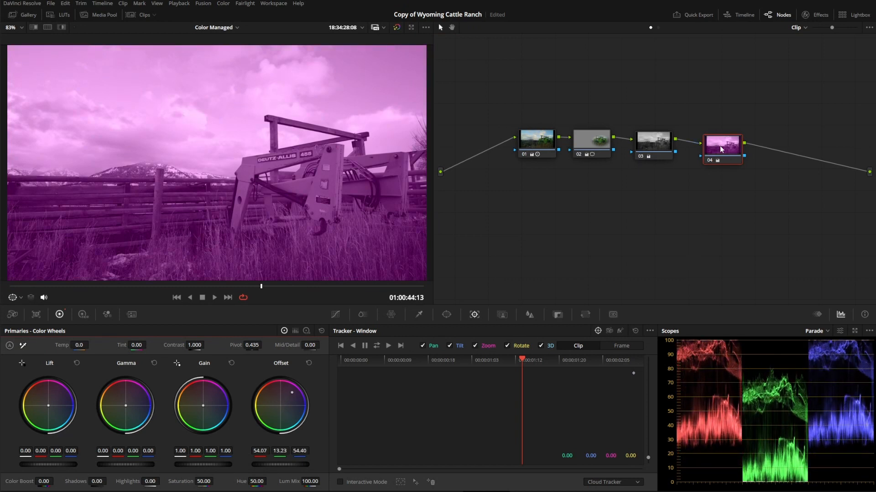
- Reorder the last two nodes so the desaturation node follows the magenta offset node
drag(720, 146, 729, 146)
click(658, 147)
drag(658, 146, 670, 146)
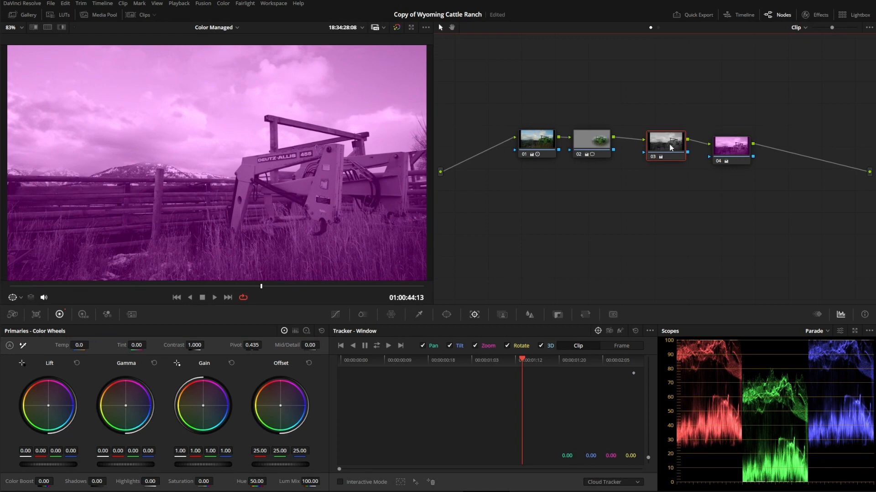
drag(670, 147, 678, 125)
drag(713, 95, 806, 159)
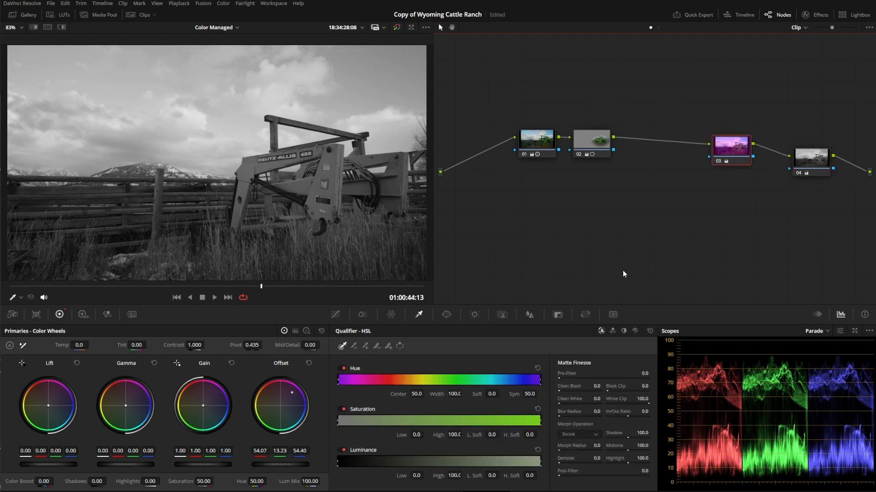
- Delete the three nodes after node 01 and append two new serial nodes
drag(859, 234, 583, 109)
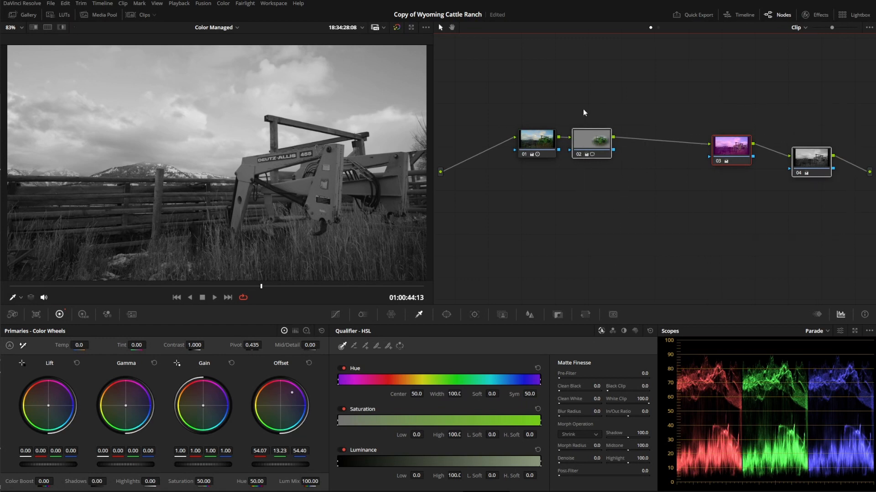
key(Delete)
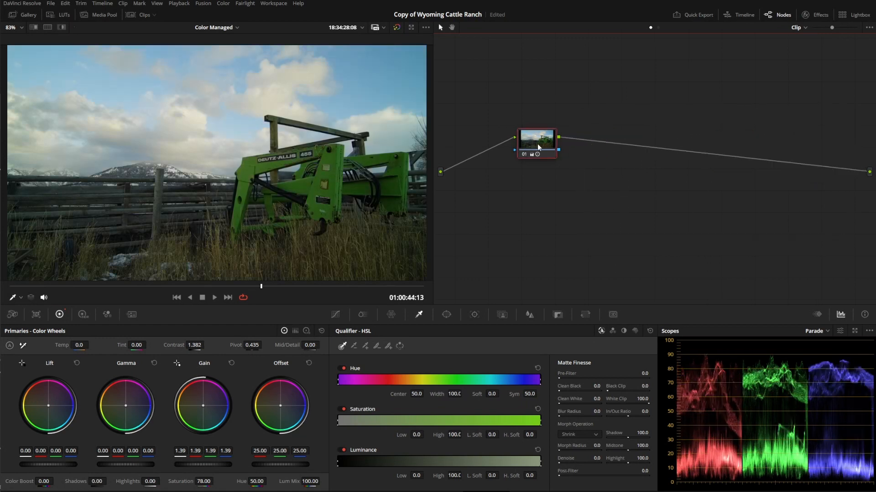
key(alt+s)
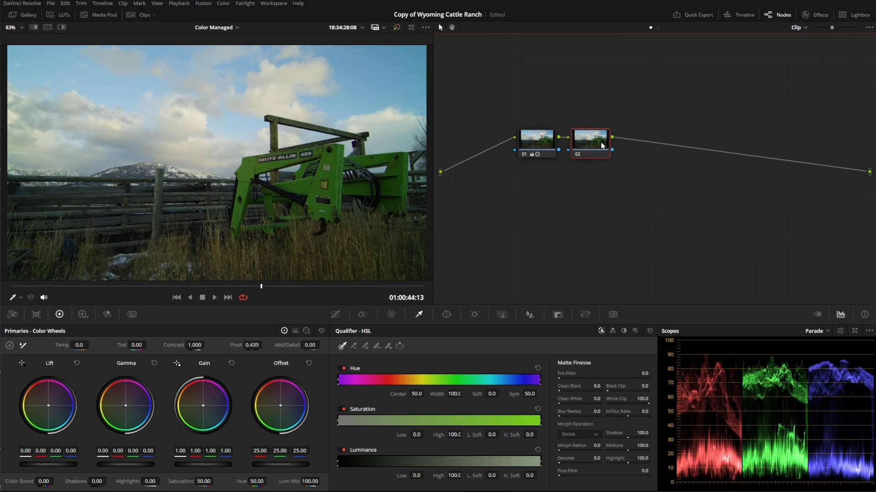
key(alt+s)
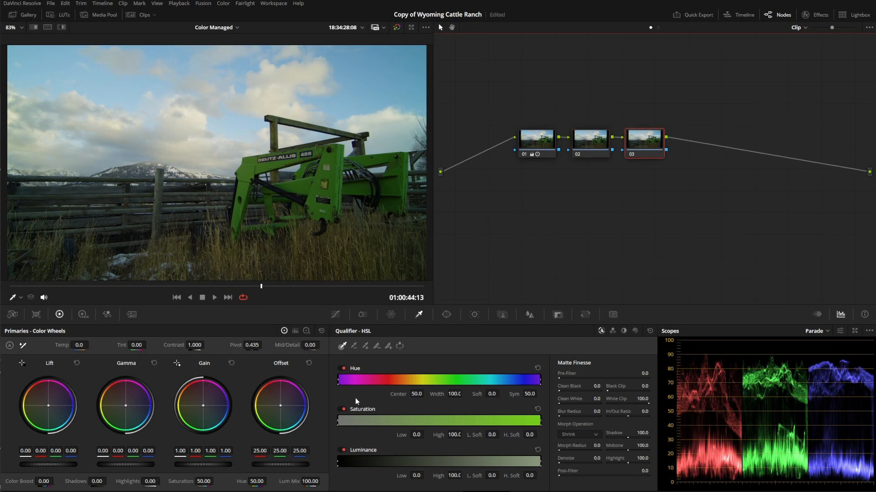
- On node 03, isolate the loader's green paint with the 3D qualifier and set the hue to 27.20
click(633, 331)
mouse_move(335, 157)
mouse_down()
mouse_move(334, 183)
mouse_move(319, 201)
mouse_up()
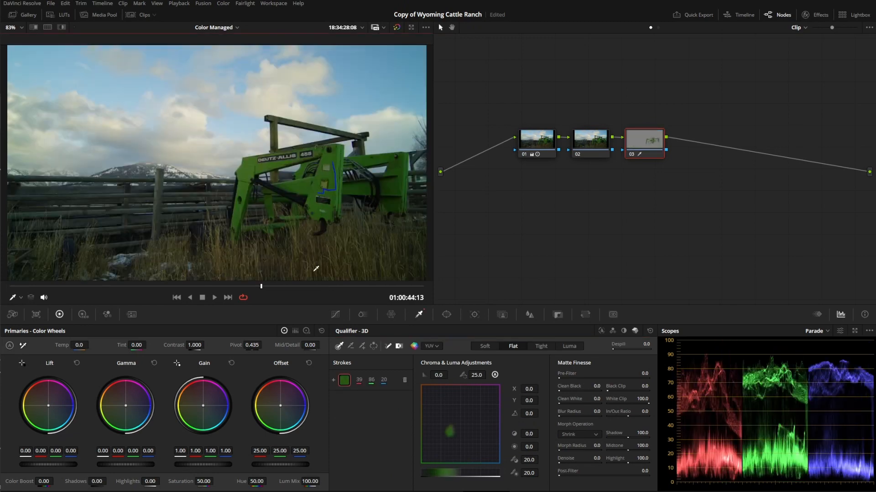
drag(253, 482, 203, 482)
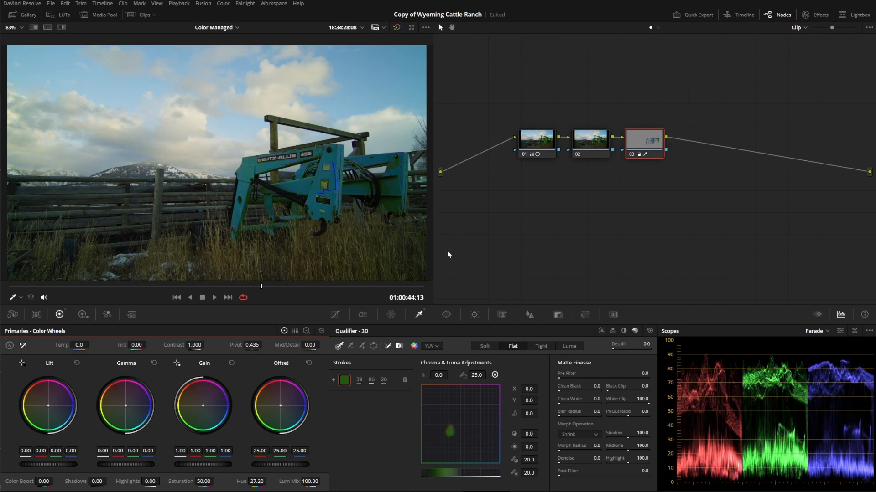
- Space nodes 02 and 03 farther apart in the node graph
drag(648, 139, 683, 141)
drag(595, 142, 604, 142)
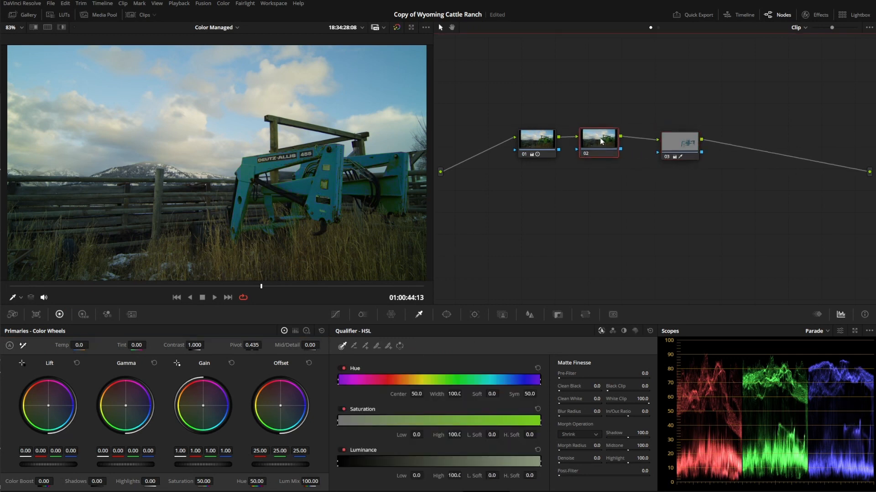
drag(676, 140, 688, 138)
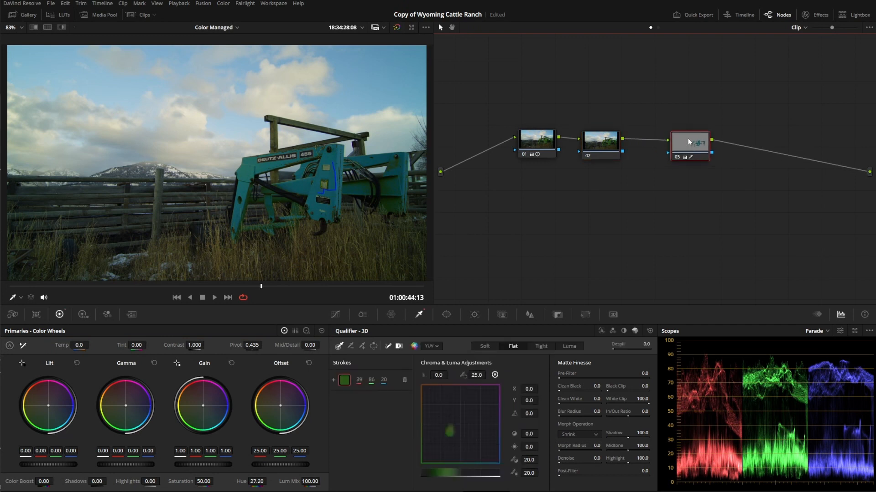
- Try shifting node 02's hue to about 51.40, upstream of the qualified node 03
click(601, 145)
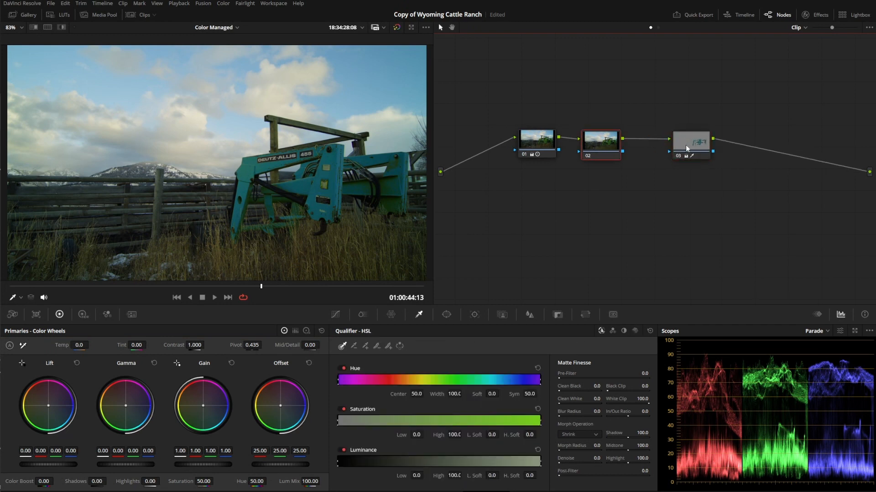
click(686, 146)
click(599, 156)
mouse_move(256, 484)
mouse_down()
mouse_move(276, 481)
mouse_move(269, 482)
mouse_up()
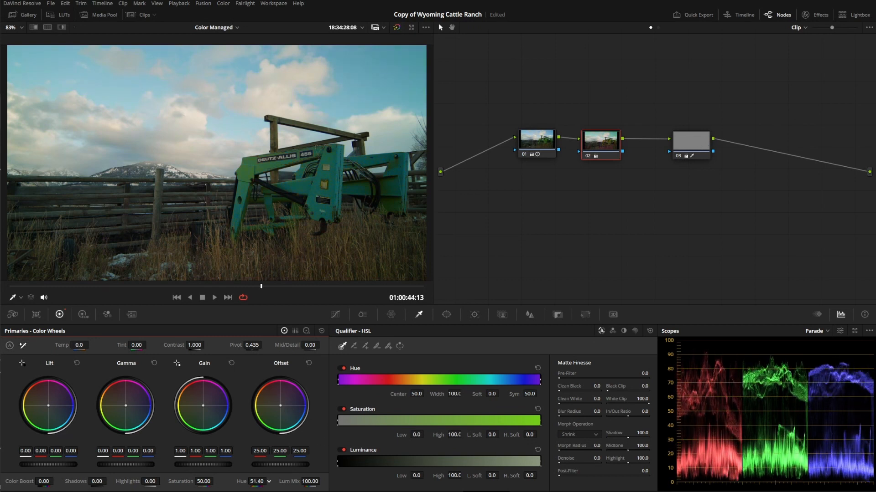
- Add a parallel node alongside node 03 and push the new node 04's offset toward orange
click(675, 152)
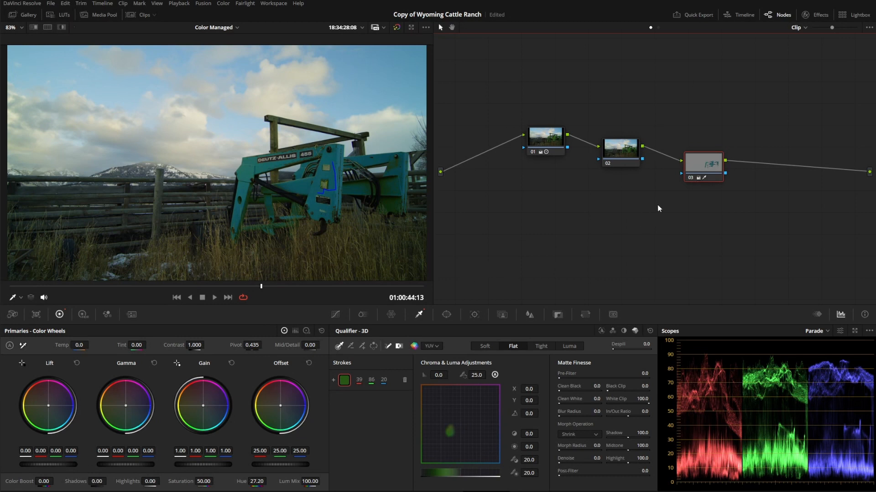
right_click(706, 164)
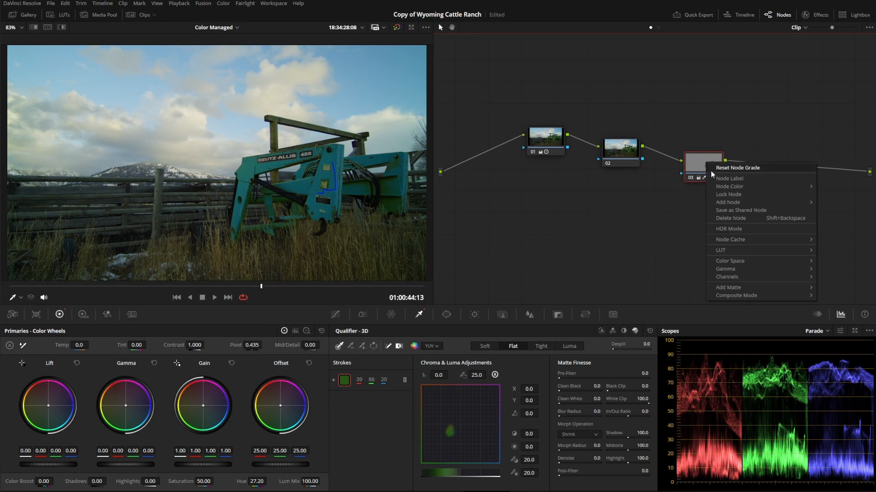
mouse_move(769, 203)
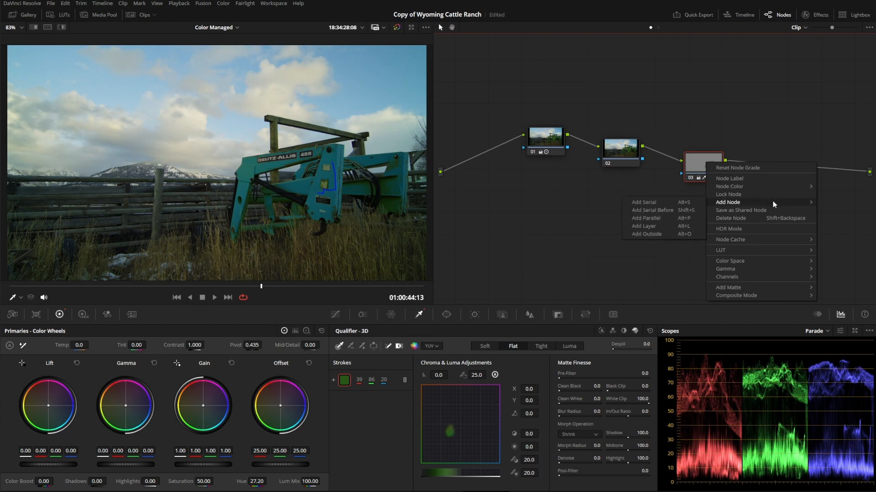
click(669, 218)
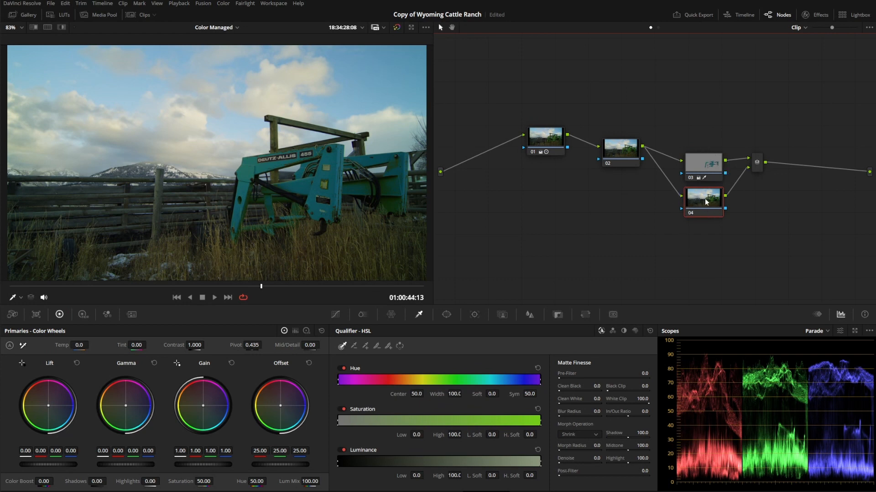
drag(274, 412, 267, 395)
drag(707, 166, 701, 153)
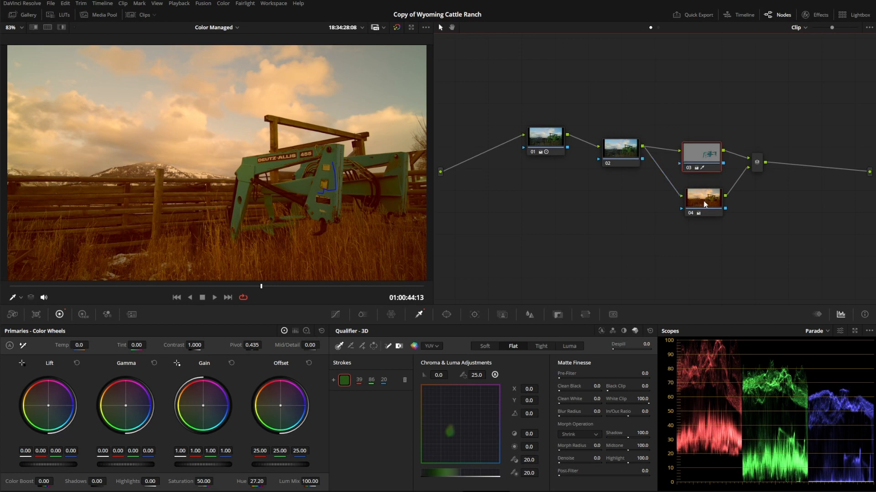
- Morph the parallel mixer joining nodes 03 and 04 into a layer mixer node
drag(703, 204, 704, 199)
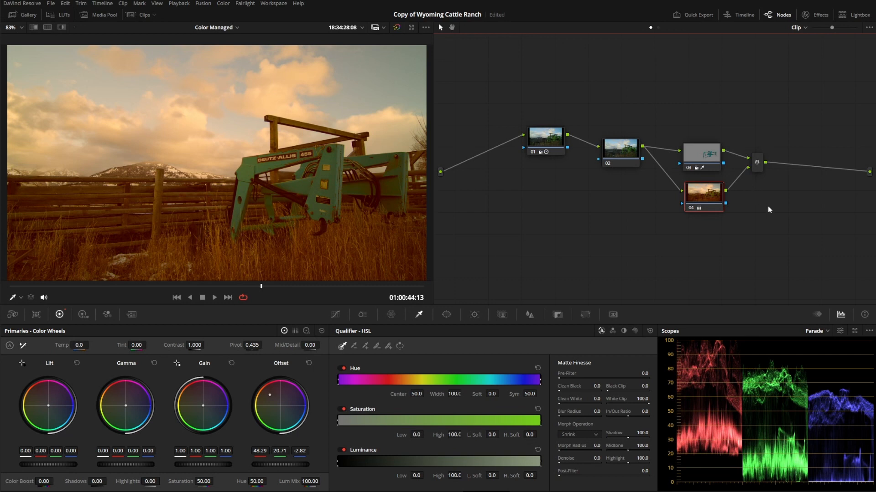
click(221, 4)
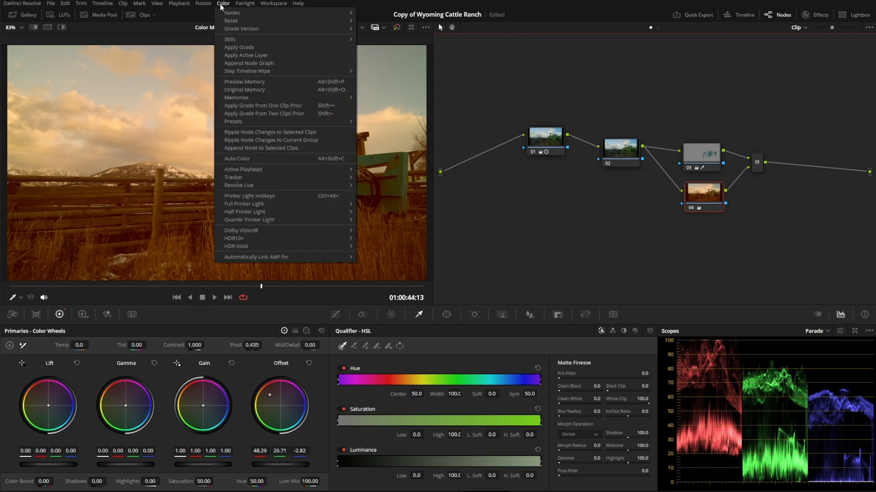
mouse_move(258, 14)
click(757, 163)
right_click(759, 167)
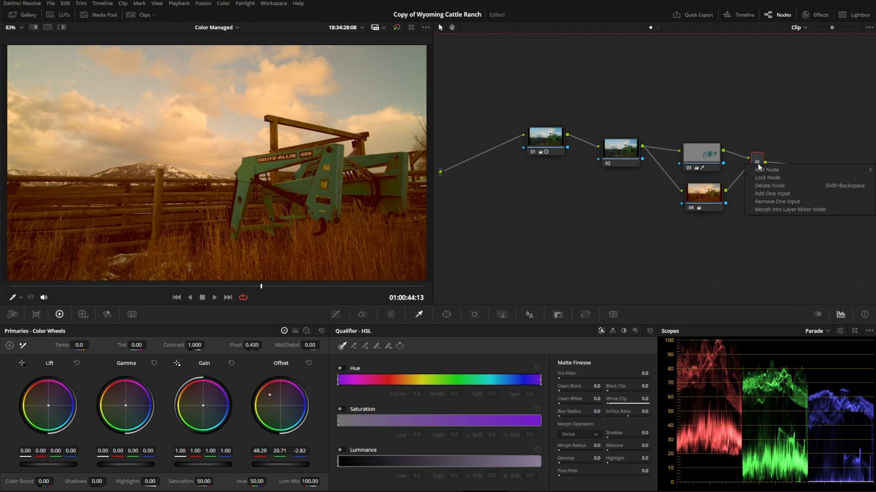
click(781, 210)
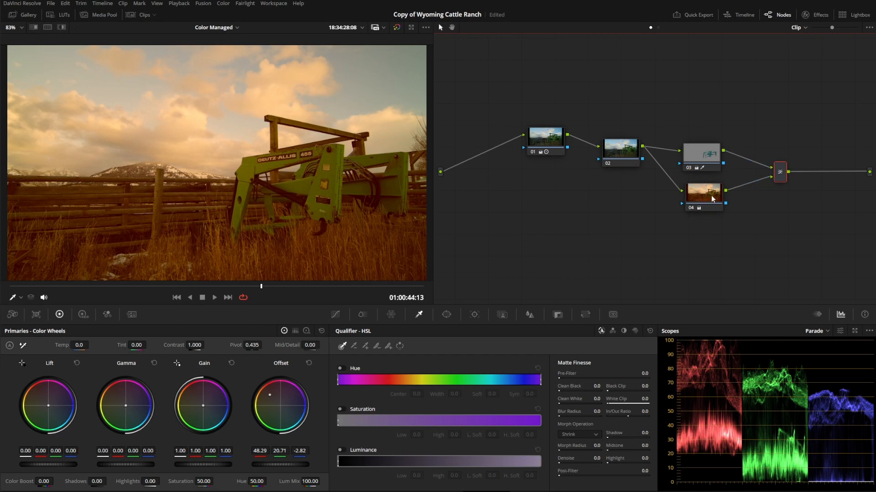
- Swap the layer order so orange node 04 feeds the layer mixer's upper input and qualified node 03 feeds its lower input
click(706, 157)
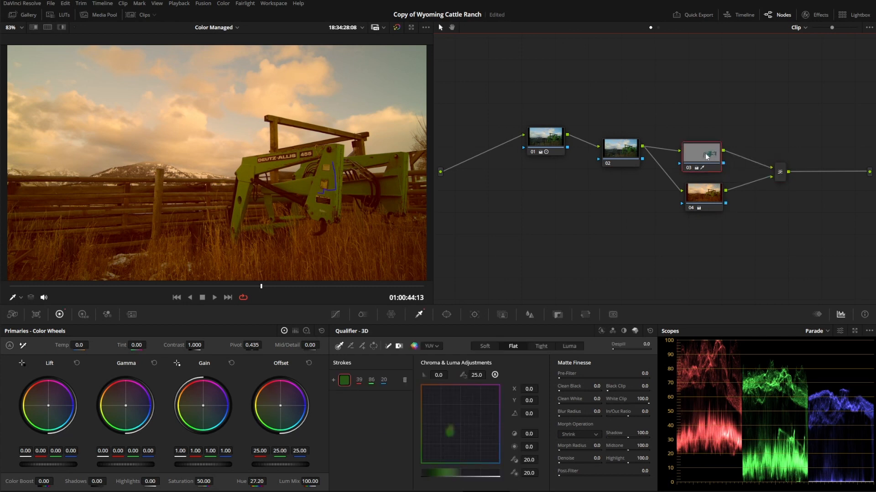
drag(706, 157, 715, 149)
click(698, 209)
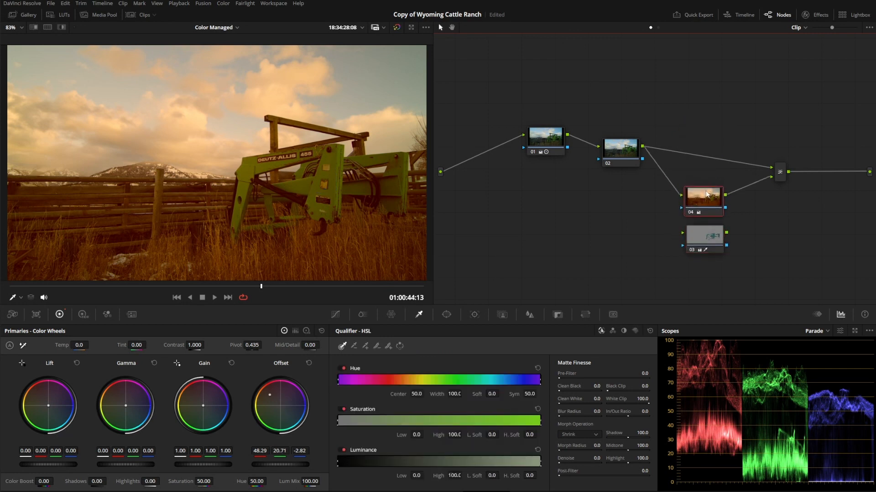
drag(698, 209, 704, 122)
click(702, 225)
drag(705, 242, 704, 224)
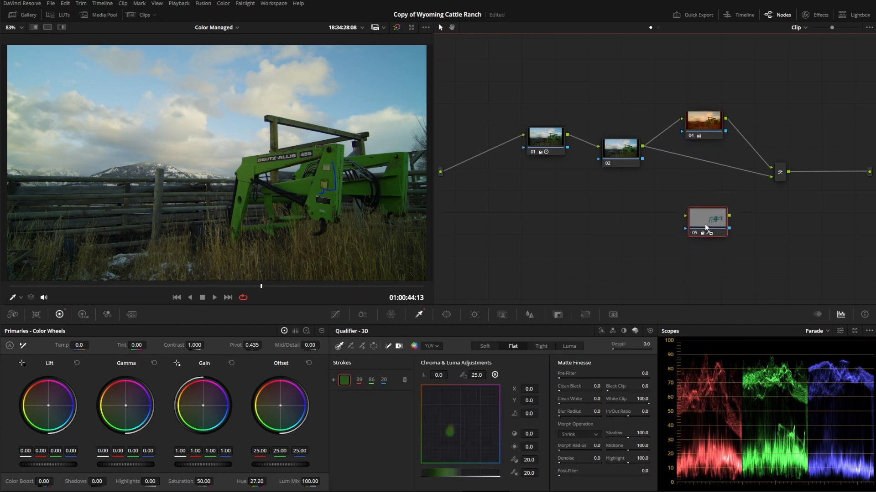
drag(707, 178, 704, 160)
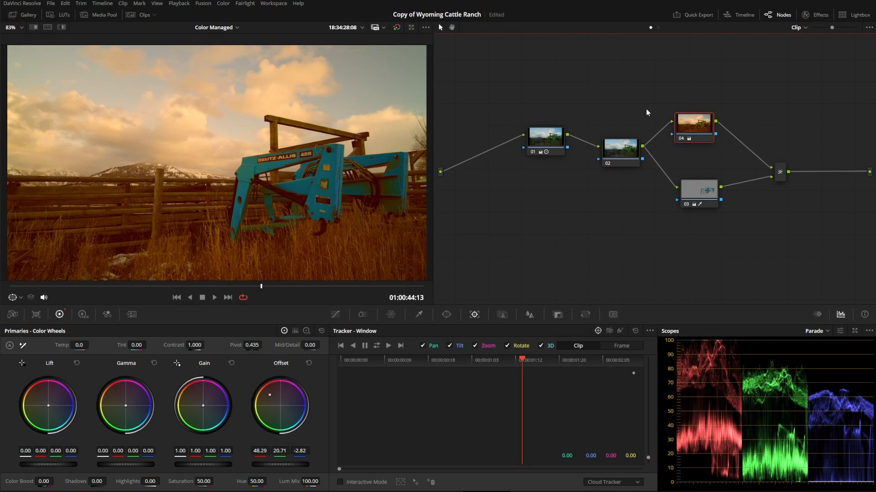
- Delete node 02 and the orange node 04 from the node graph
drag(623, 117, 630, 165)
key(Delete)
drag(669, 86, 712, 129)
key(Delete)
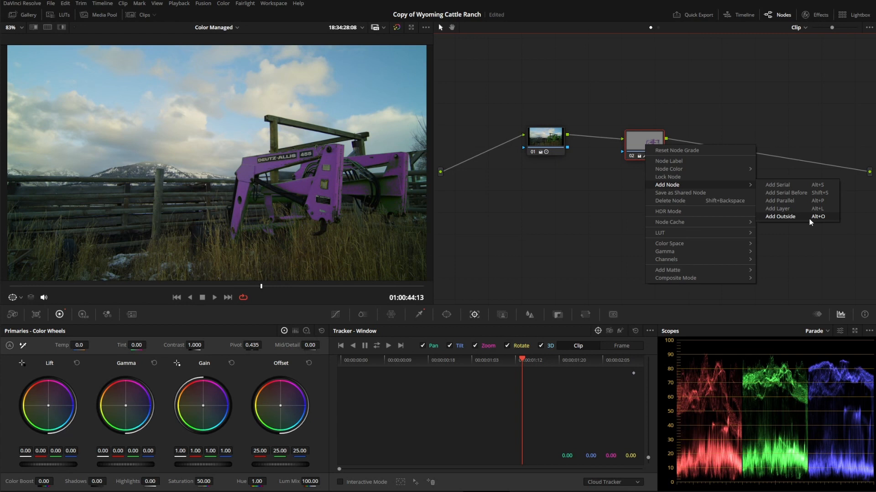
- Add an outside node 03 after the qualified node 02 and push its gain toward green, to about red 0.74, green 1.11, blue 0.70
click(811, 219)
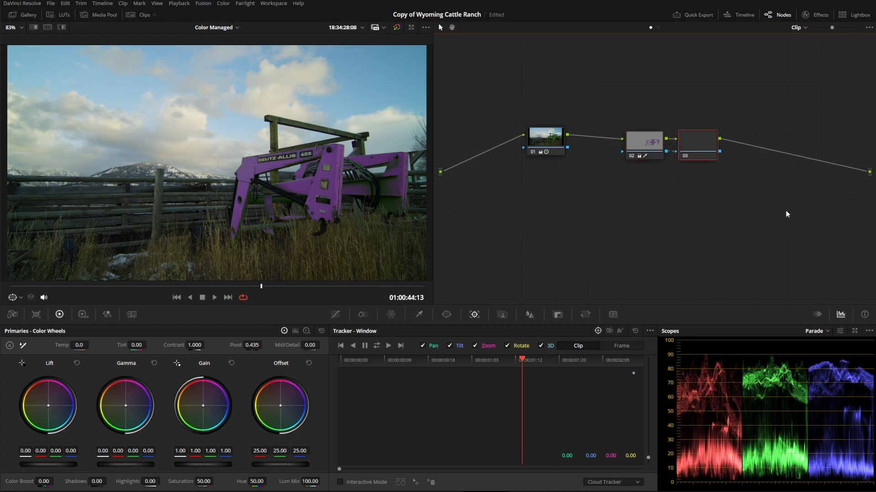
drag(694, 144, 731, 141)
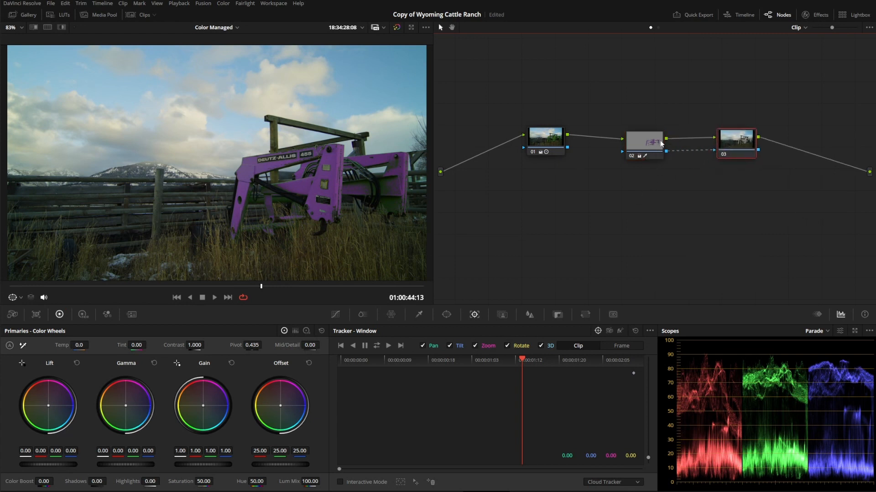
drag(651, 142, 640, 135)
drag(730, 139, 734, 141)
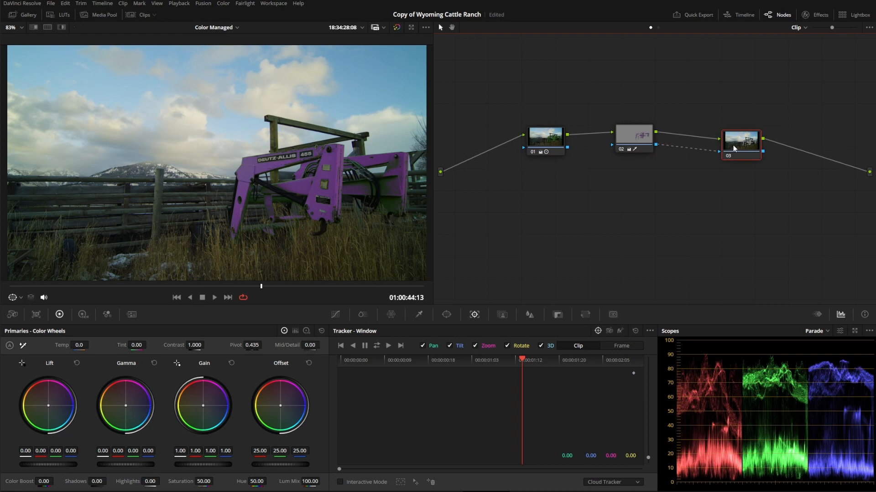
drag(742, 149, 747, 145)
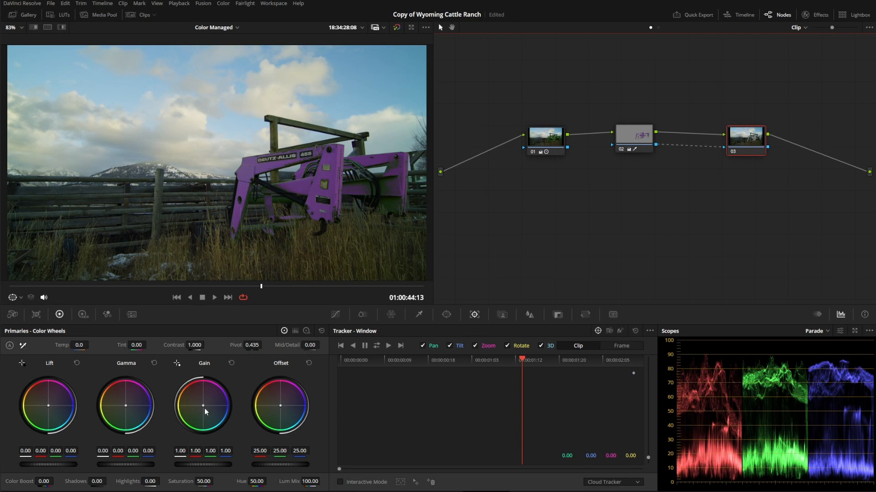
mouse_move(204, 408)
mouse_down()
mouse_move(187, 419)
mouse_move(195, 415)
mouse_up()
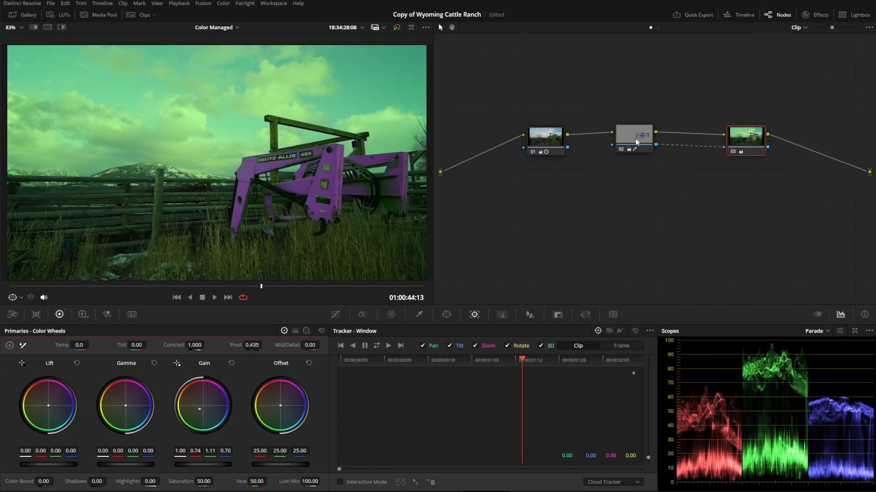
- Delete nodes 02 and 03, and add a splitter/combiner node structure after node 01
drag(782, 216, 612, 116)
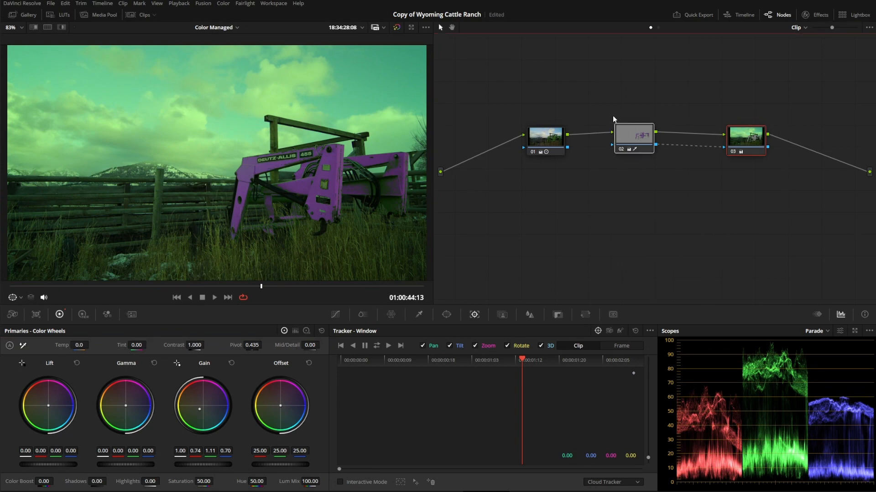
key(Delete)
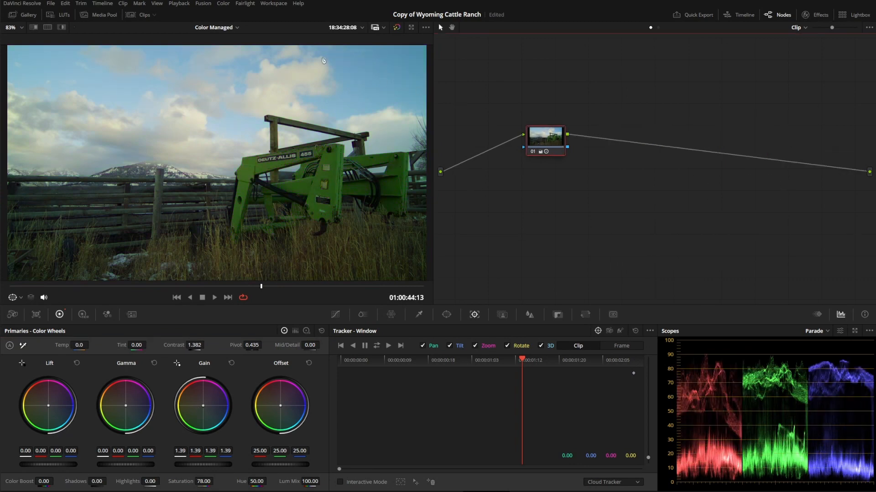
click(223, 3)
mouse_move(320, 12)
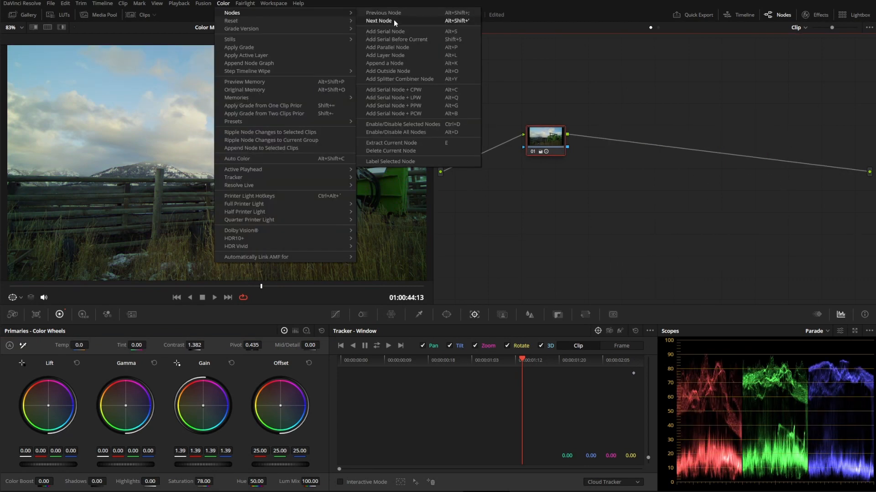
click(417, 79)
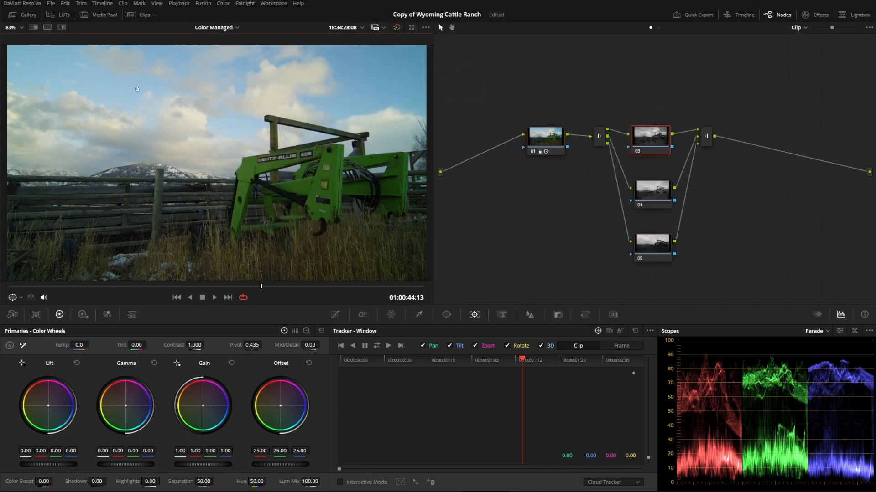
- Turn on highlight viewing and examine the separate color channels of nodes 03, 04 and 05
click(61, 27)
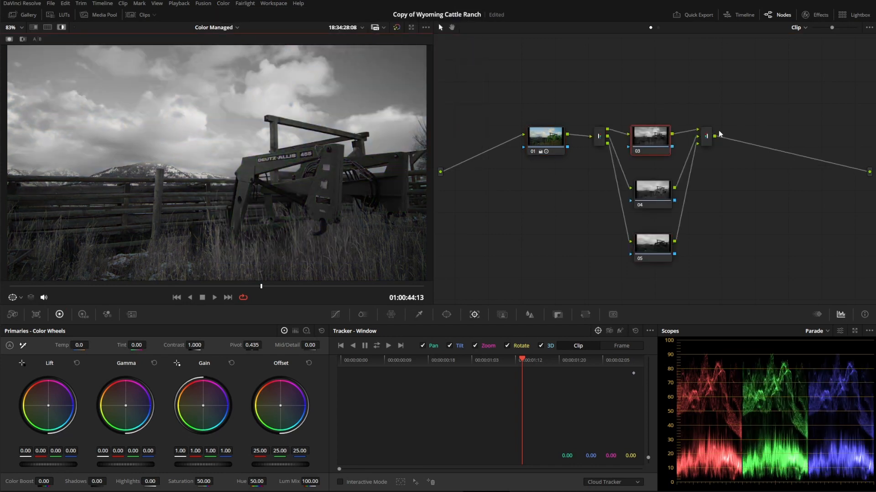
click(666, 139)
click(659, 205)
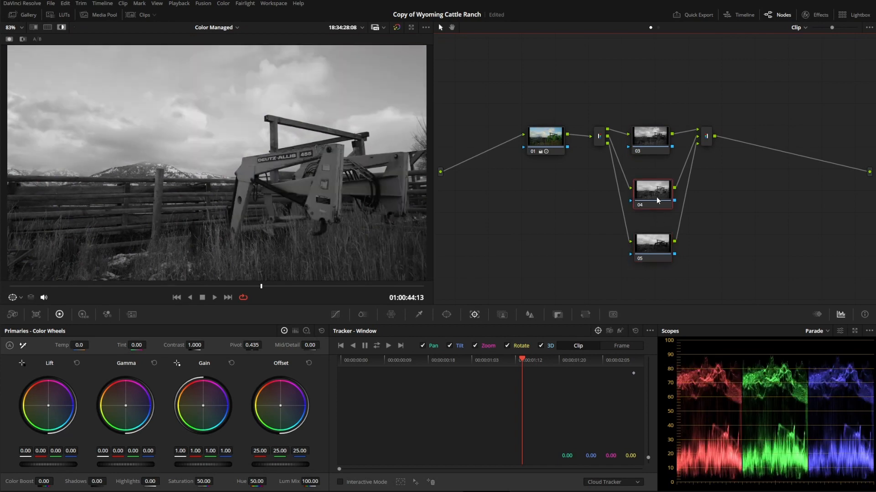
click(652, 240)
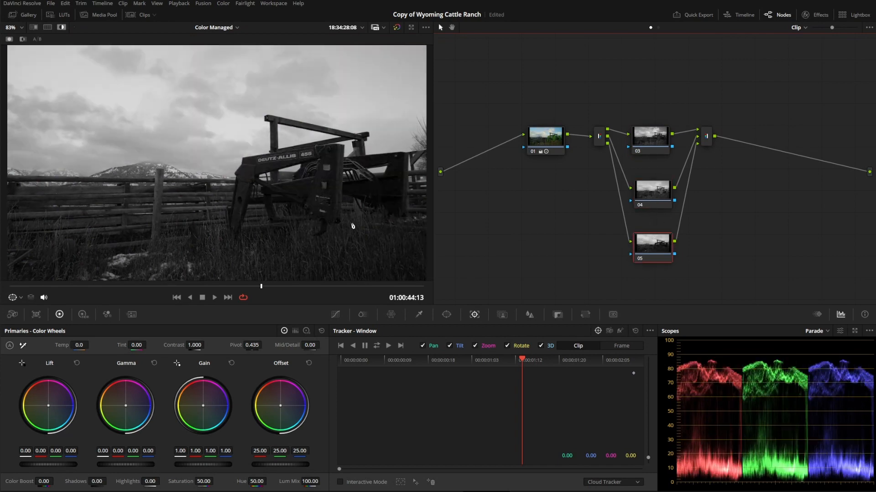